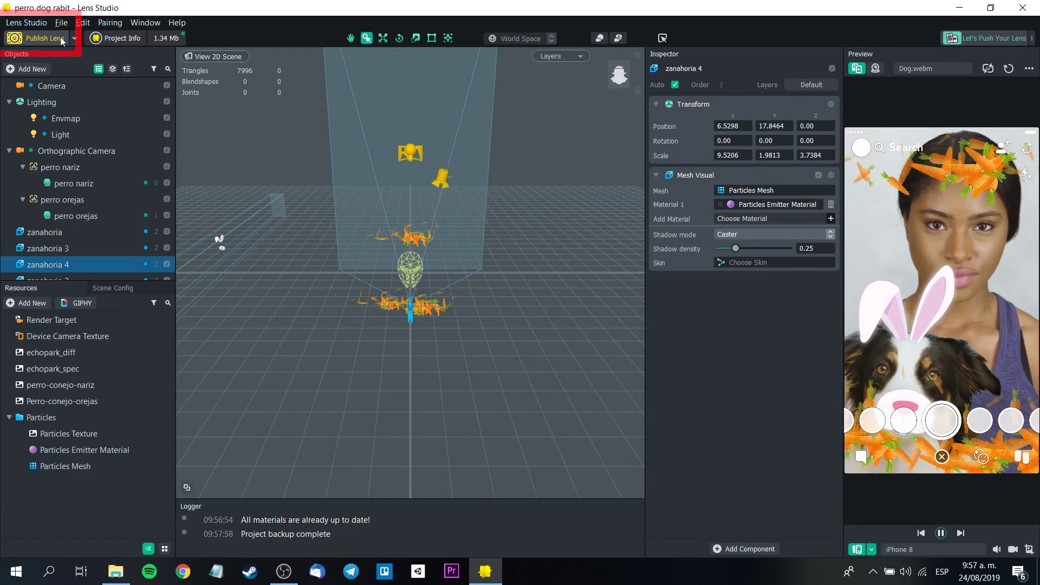
# Start publishing the lens and set its name to "Rabit Dog" in the project info
pyautogui.click(61, 36)
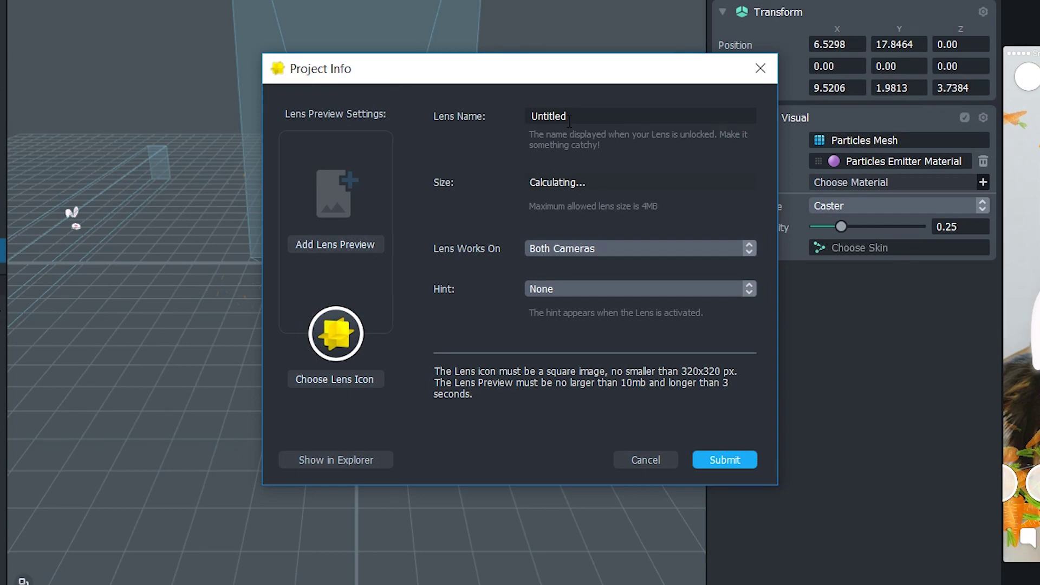
pyautogui.doubleClick(549, 116)
pyautogui.write('Rab')
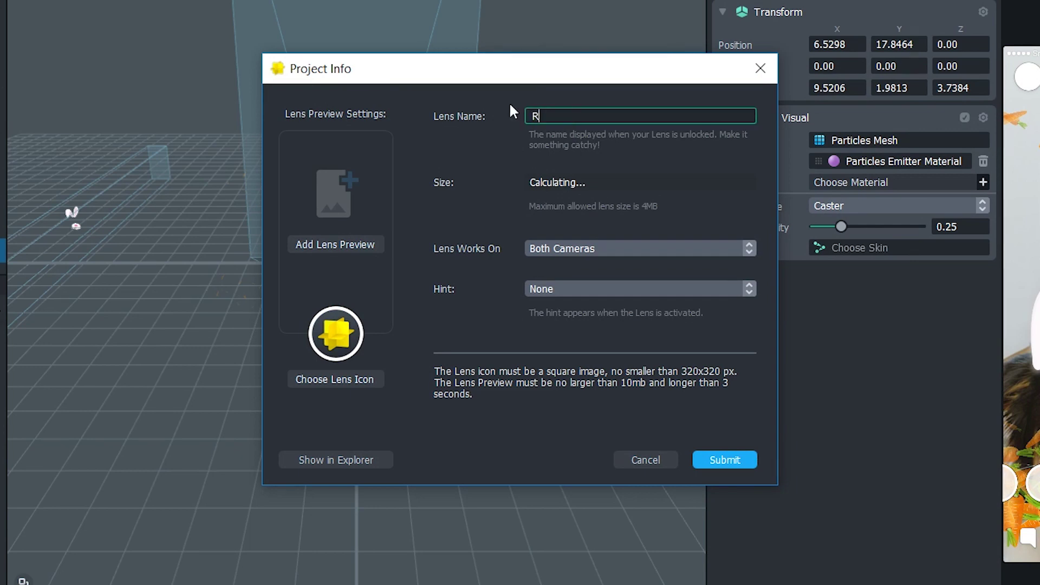
pyautogui.press('BackSpace')
pyautogui.press('BackSpace')
pyautogui.press('BackSpace')
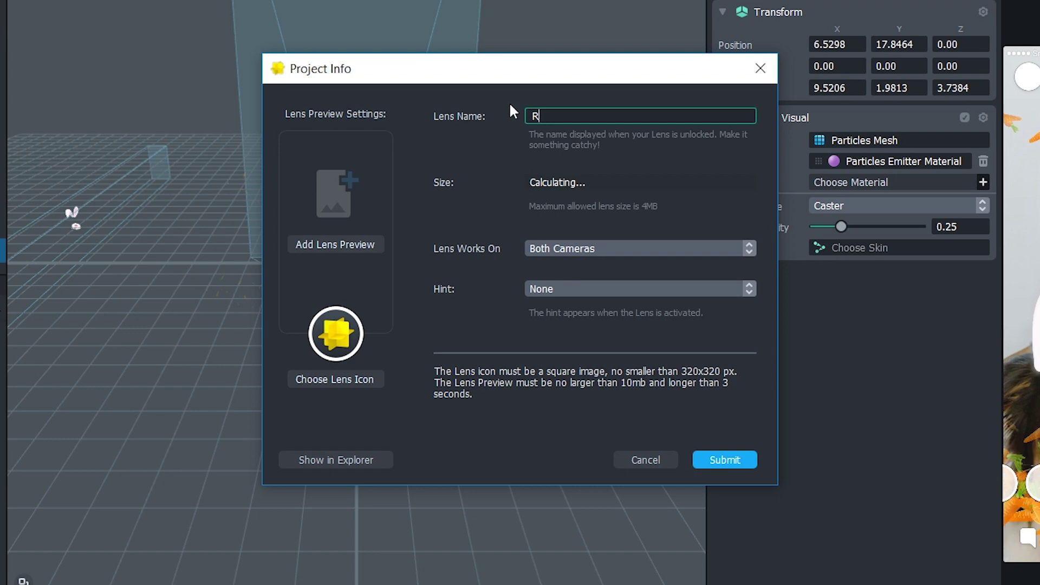
pyautogui.write('Rabit D')
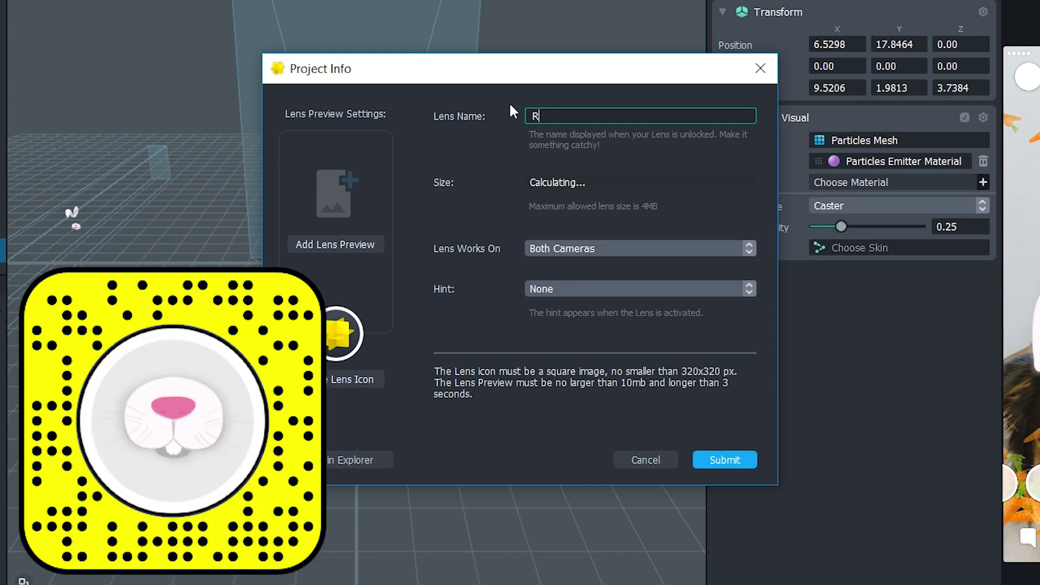
pyautogui.write('og')
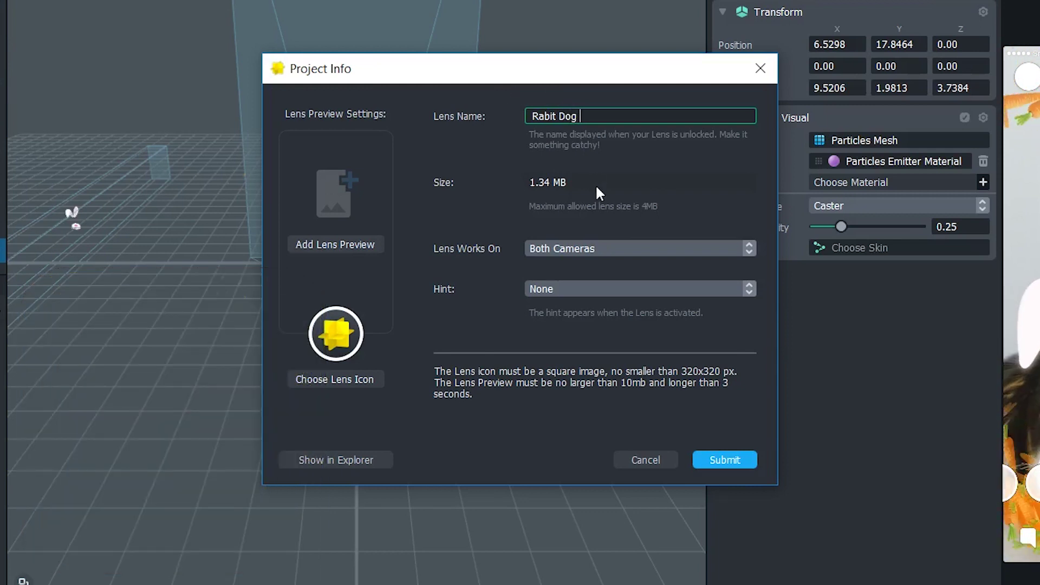
# Make the lens work on Only Rear Camera and set its hint to FIND FACE
pyautogui.click(591, 245)
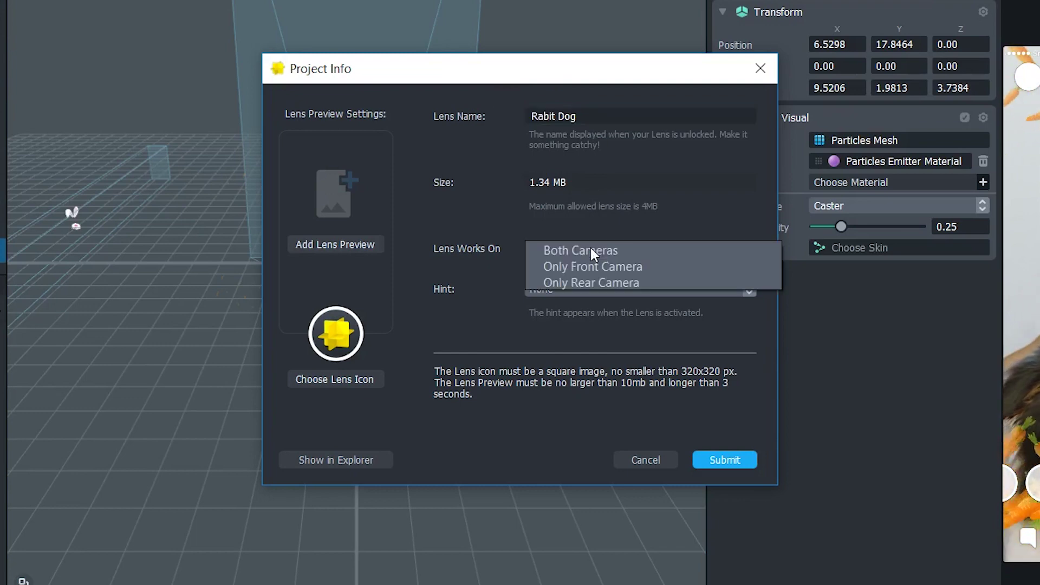
pyautogui.click(652, 283)
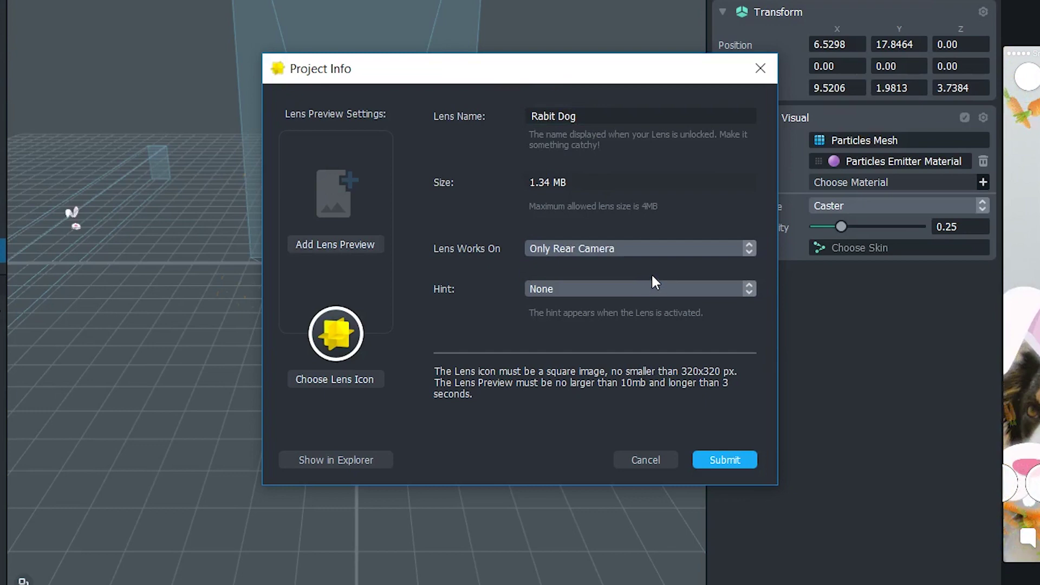
pyautogui.click(604, 293)
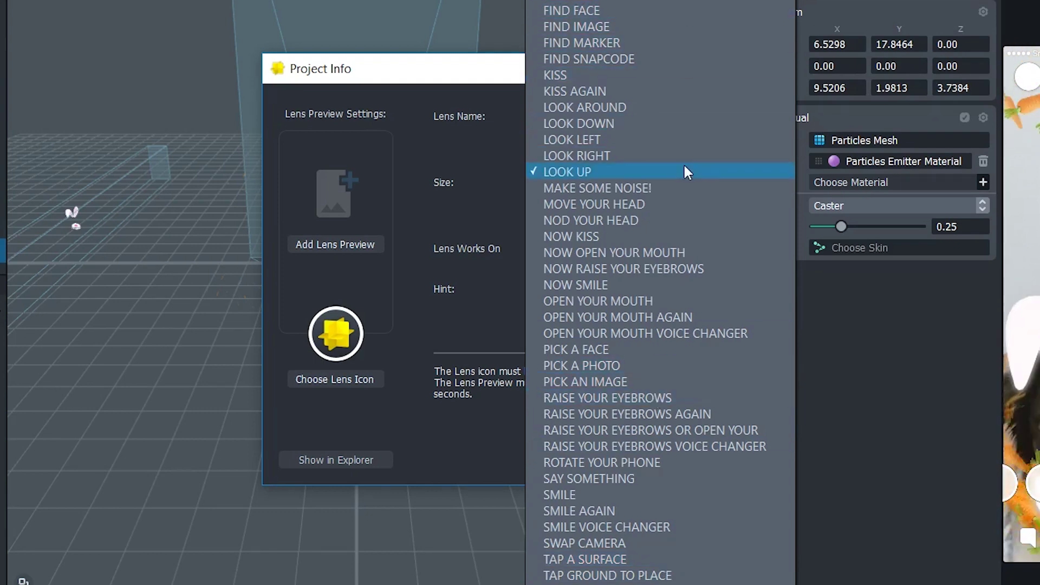
pyautogui.click(671, 14)
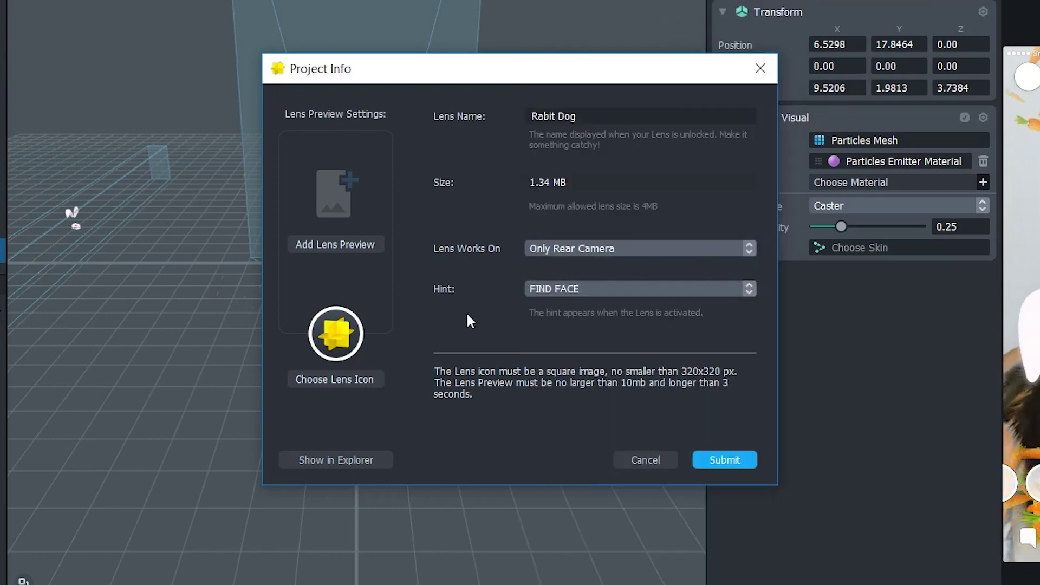
# Load Perro-conejo-orejas.png as the lens icon and center the crop circle on the ears
pyautogui.click(341, 380)
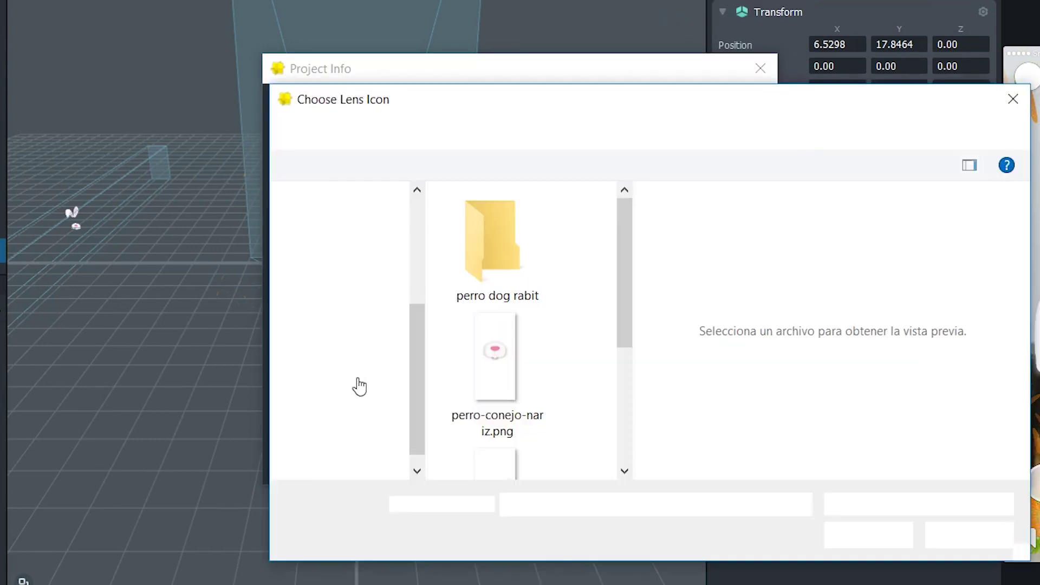
pyautogui.scroll(-4, 530, 390)
pyautogui.click(501, 295)
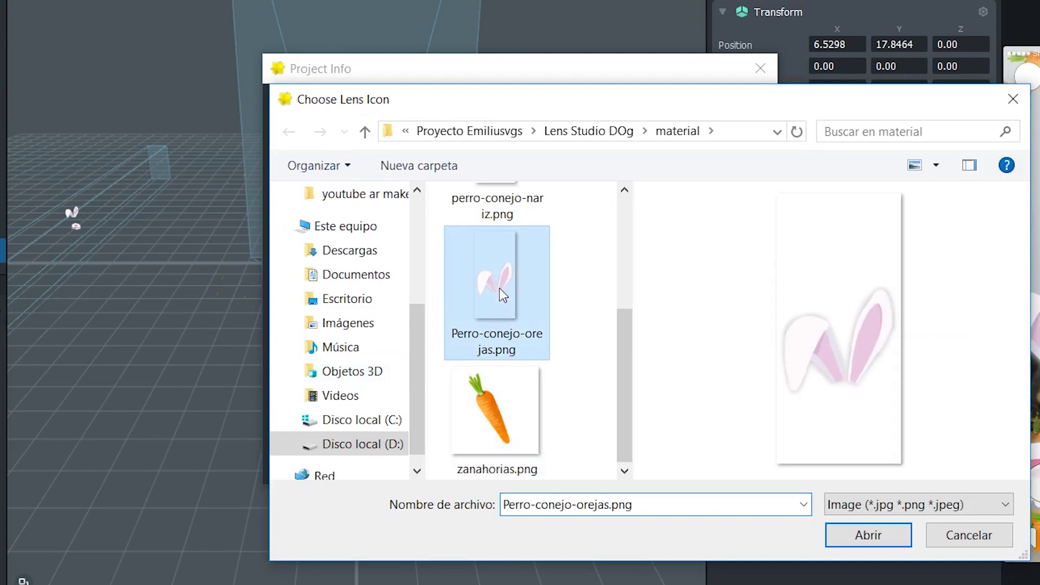
pyautogui.click(872, 534)
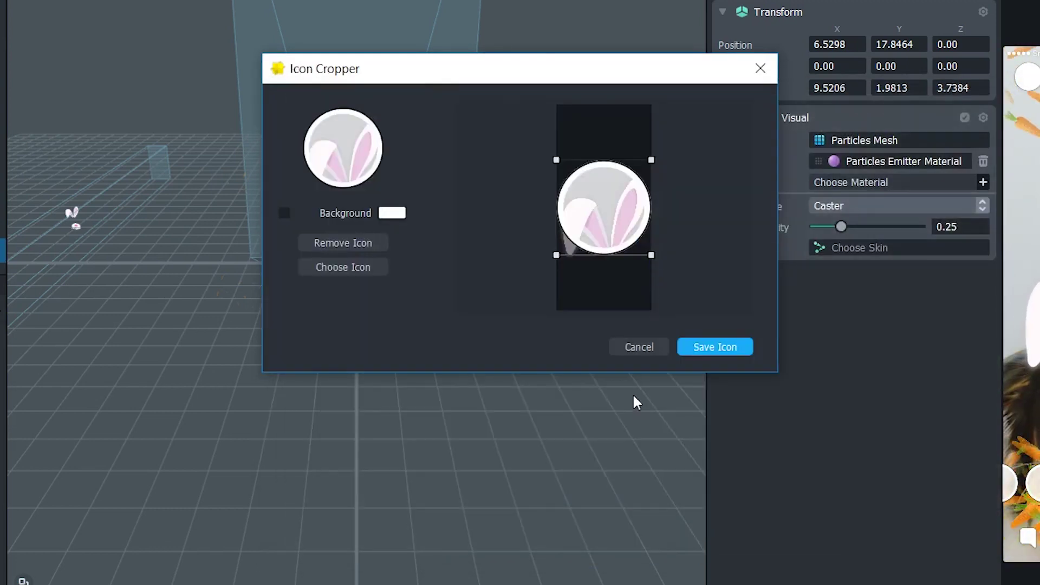
pyautogui.moveTo(623, 189); pyautogui.dragTo(632, 203)
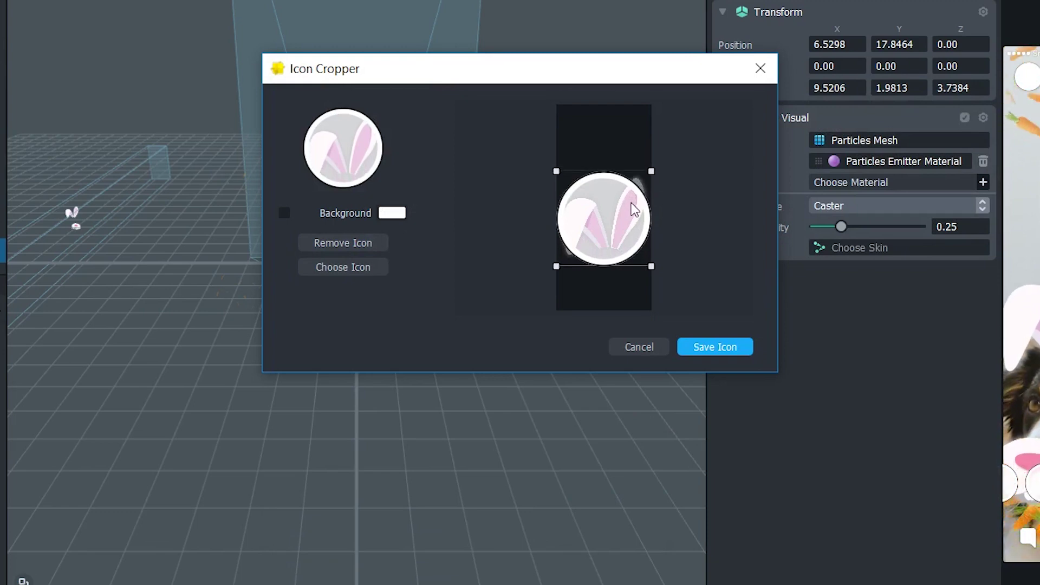
# Set the ears icon's background colour to the orange-brown basic colour
pyautogui.click(391, 213)
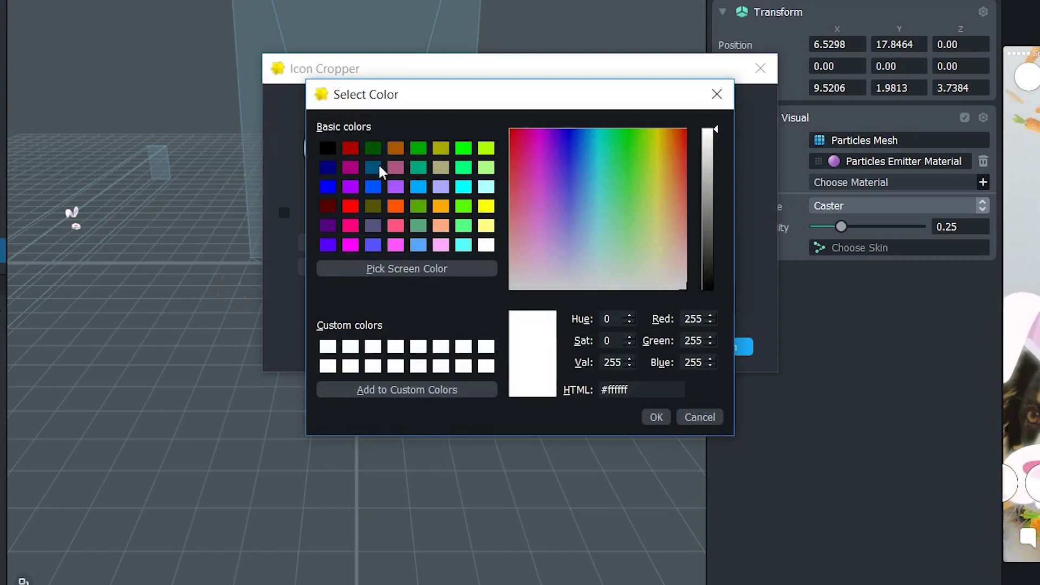
pyautogui.click(396, 150)
pyautogui.click(655, 417)
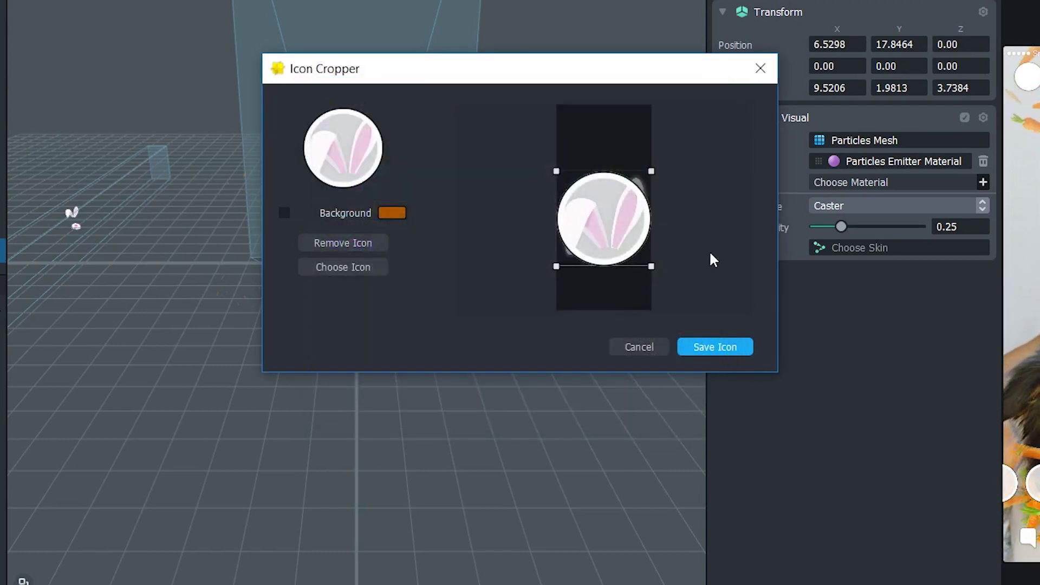
# Readjust the crop circle over the ears and remove the ears icon
pyautogui.moveTo(624, 232); pyautogui.dragTo(626, 222)
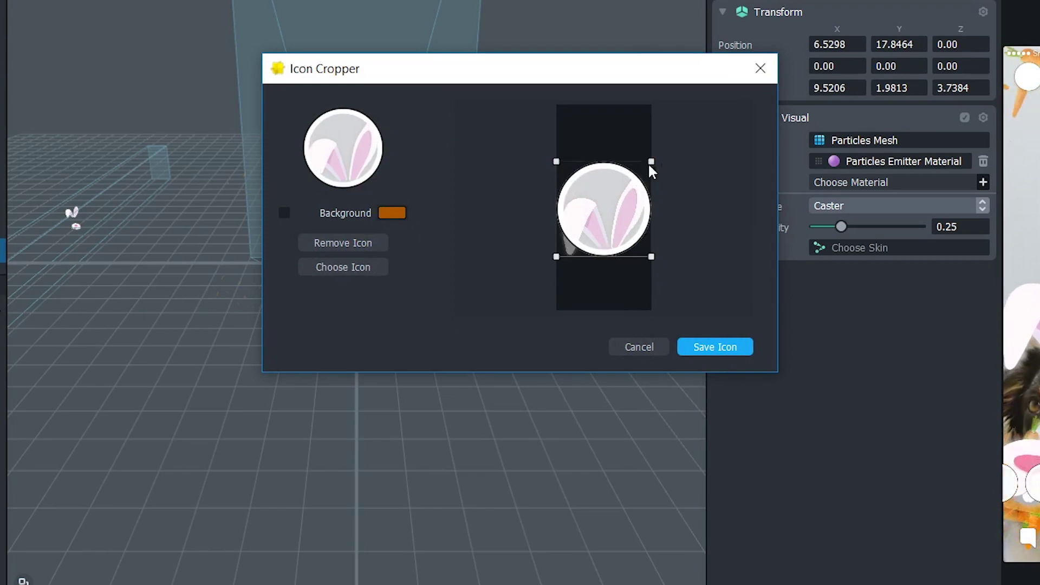
pyautogui.moveTo(641, 199); pyautogui.dragTo(645, 207)
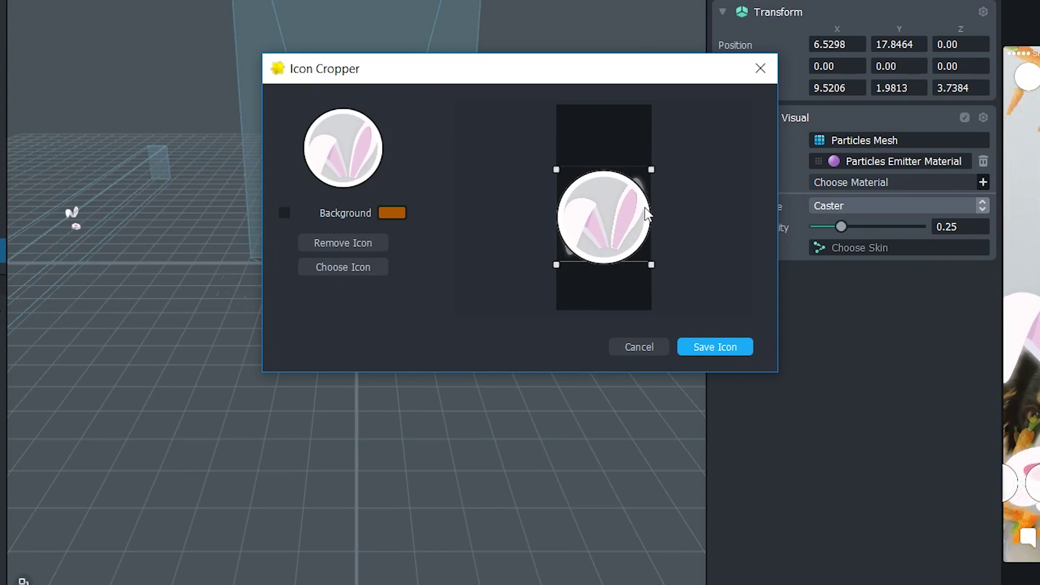
pyautogui.click(359, 245)
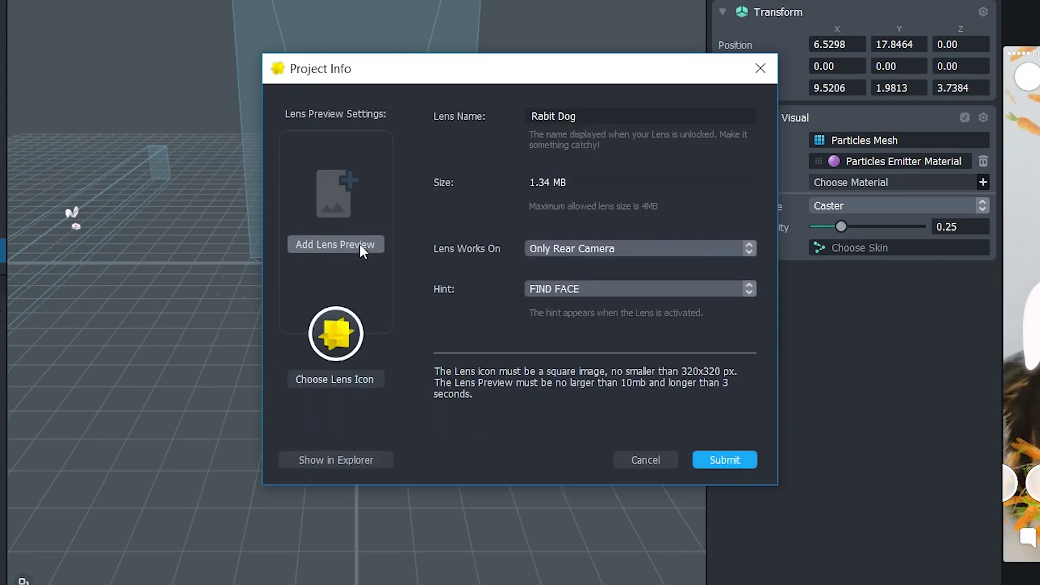
# Load perro-conejo-nariz.png as the lens icon and center the crop circle on the nose
pyautogui.click(353, 379)
pyautogui.scroll(-2, 506, 268)
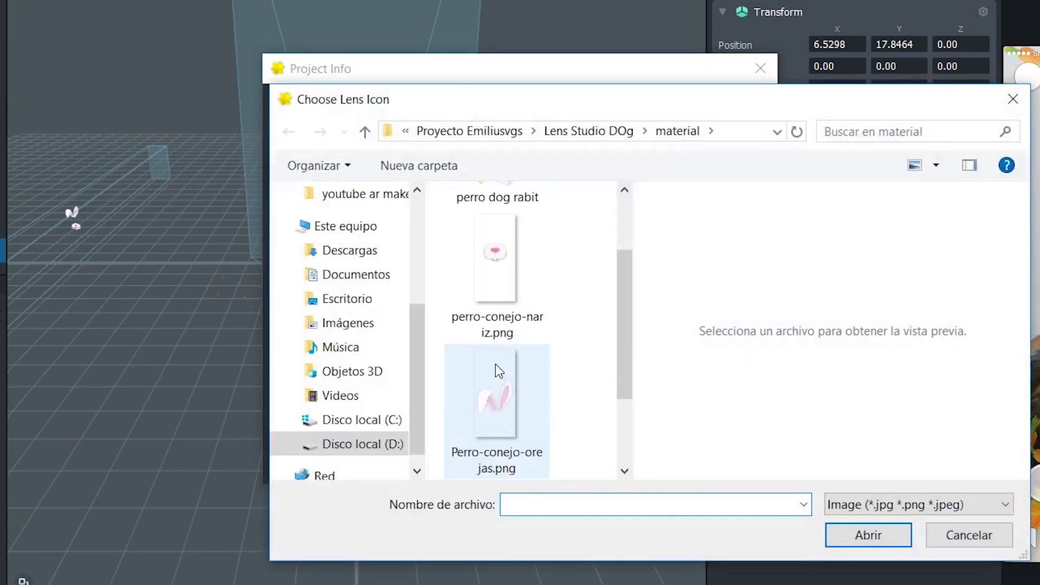
pyautogui.click(495, 289)
pyautogui.click(899, 546)
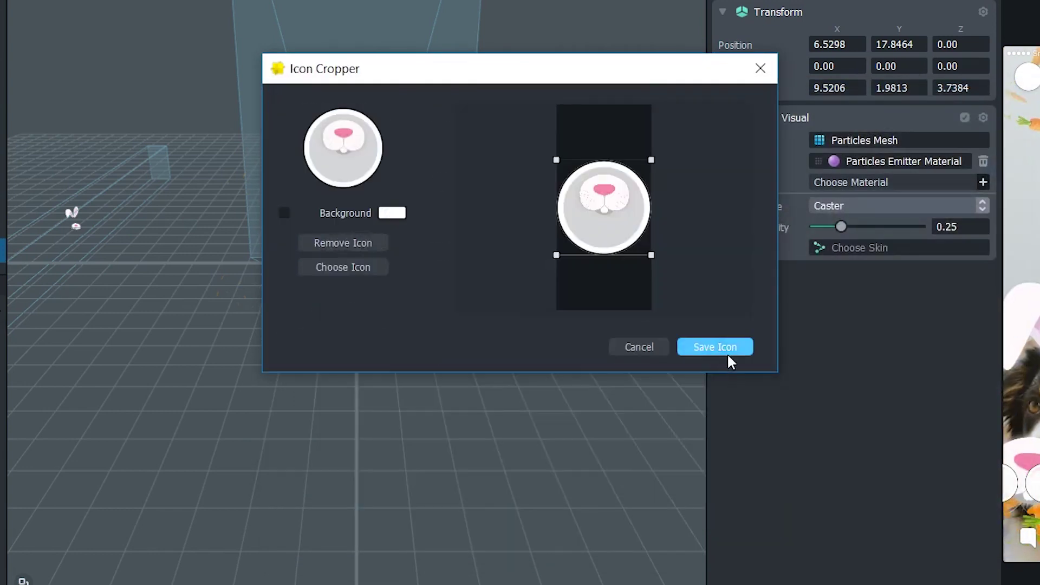
pyautogui.moveTo(639, 226); pyautogui.dragTo(630, 202)
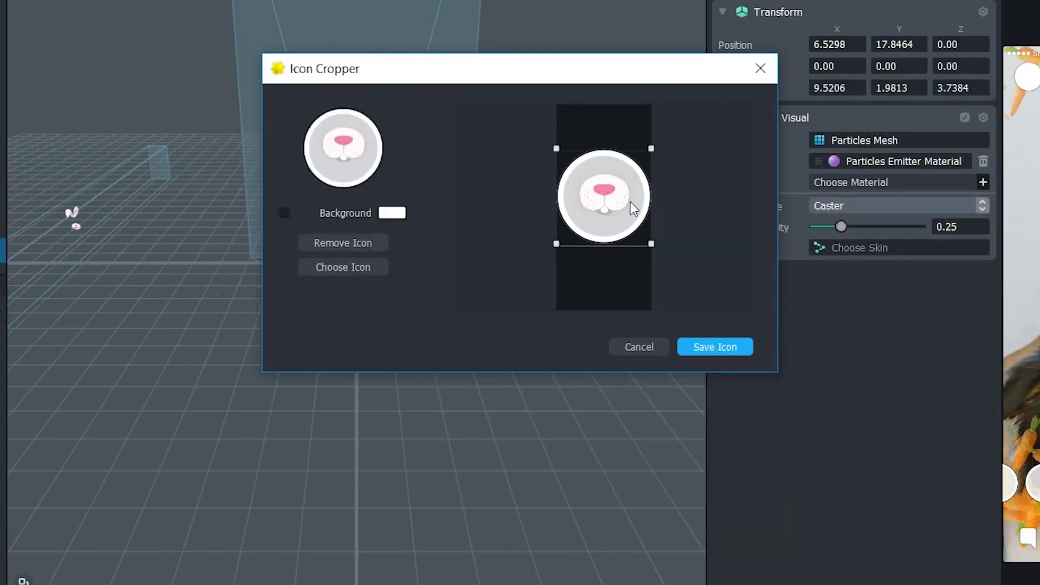
# Pick a basic background colour for the nose icon and save the icon
pyautogui.click(393, 212)
pyautogui.click(344, 200)
pyautogui.click(655, 418)
pyautogui.click(727, 346)
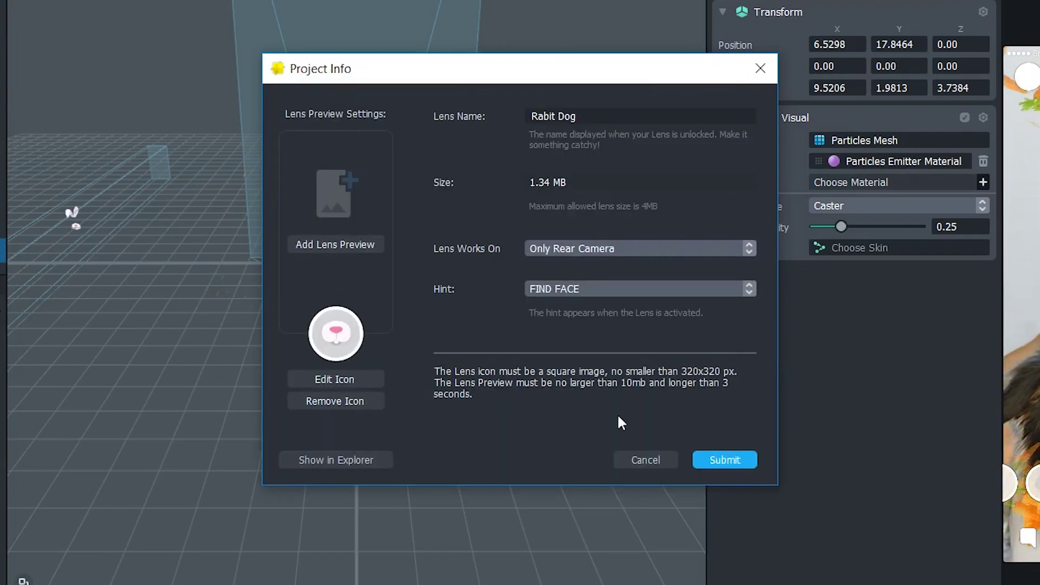
# Submit the project info and add the lens tags "dog" and "rabit" to the submission
pyautogui.click(713, 453)
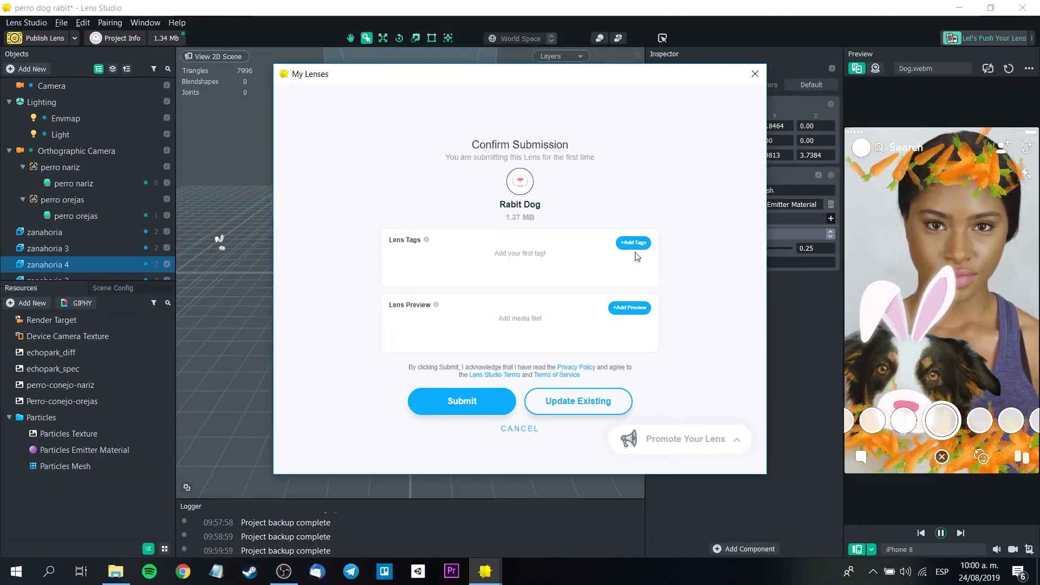
pyautogui.click(634, 244)
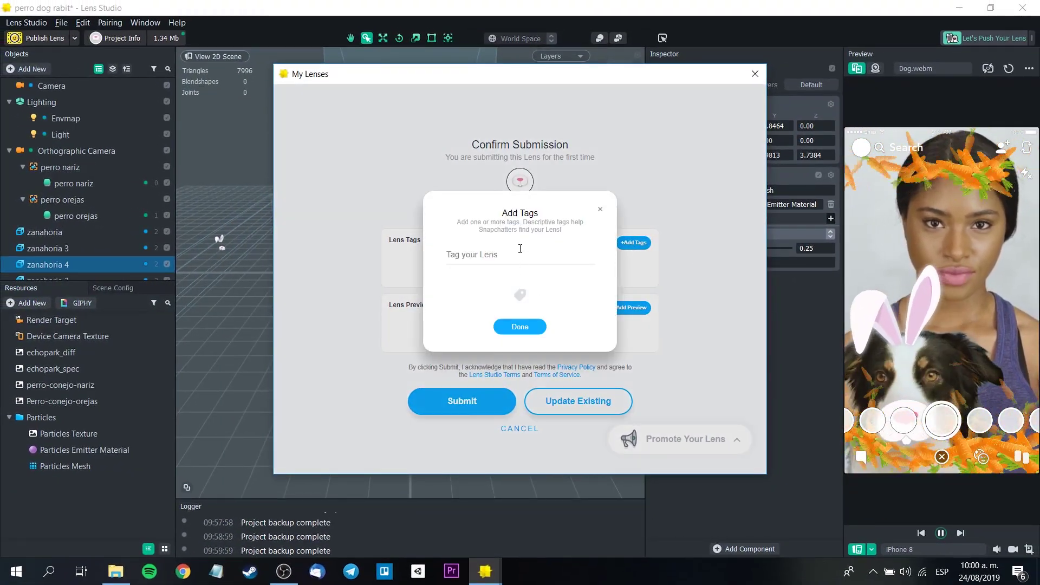
pyautogui.write('dog.')
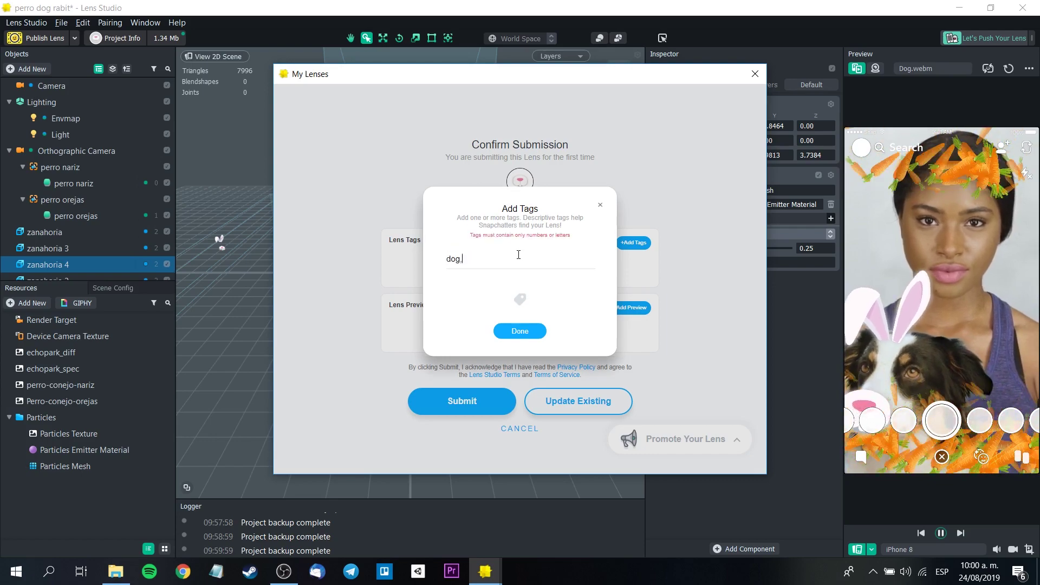
pyautogui.press('BackSpace')
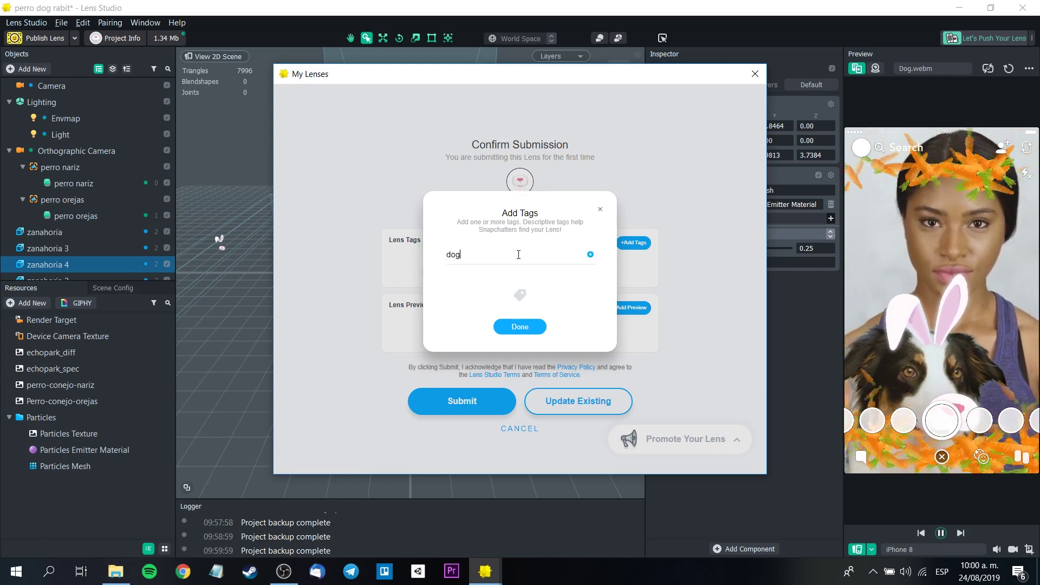
pyautogui.click(591, 255)
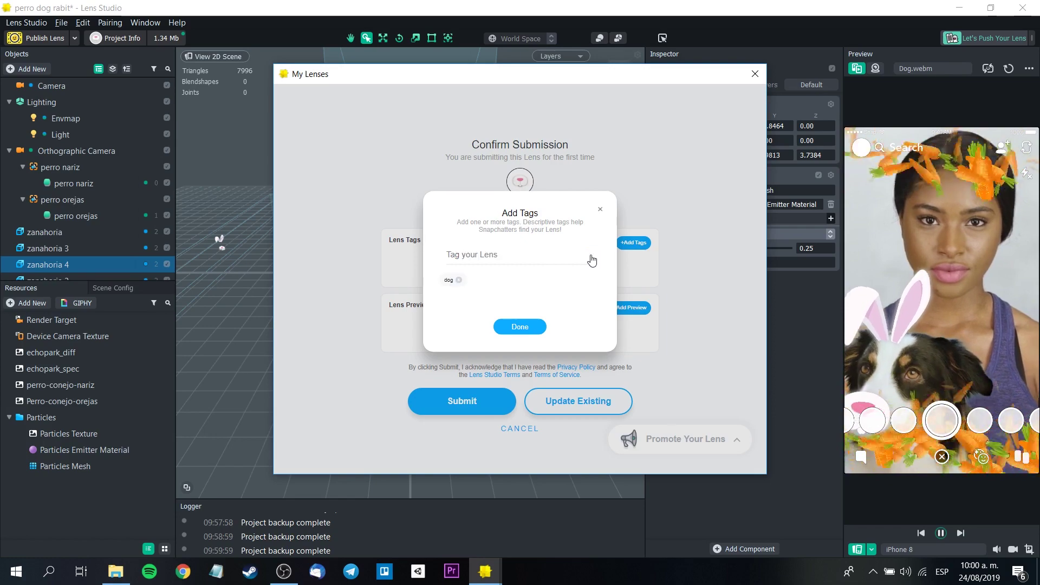
pyautogui.write('rabit')
pyautogui.click(591, 255)
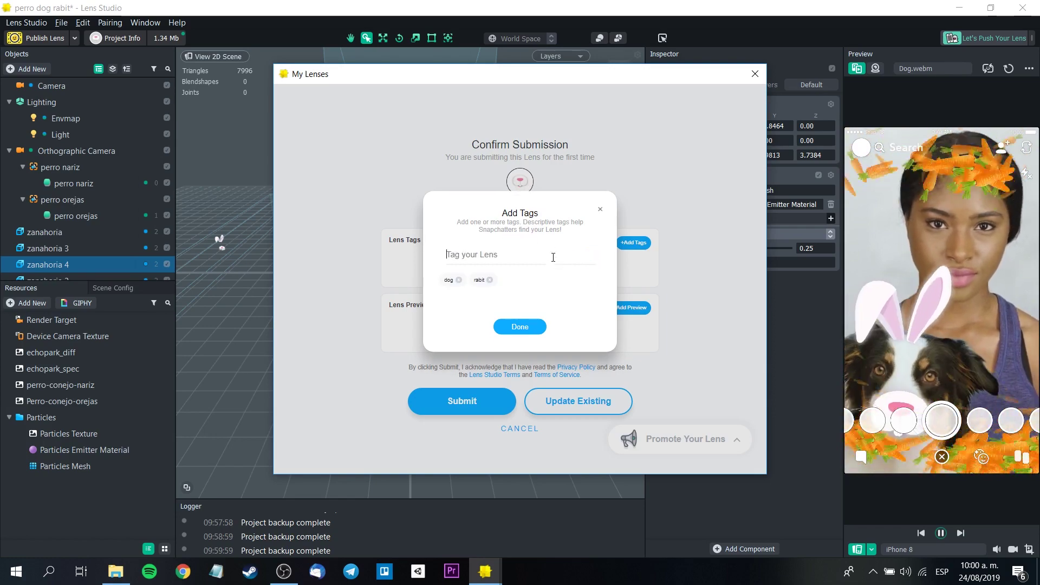
# Add the lens tags "doglover" and "bestfriend"
pyautogui.write('dog lover')
pyautogui.press('Return')
pyautogui.press('BackSpace')
pyautogui.click(592, 256)
pyautogui.write('bestfriend')
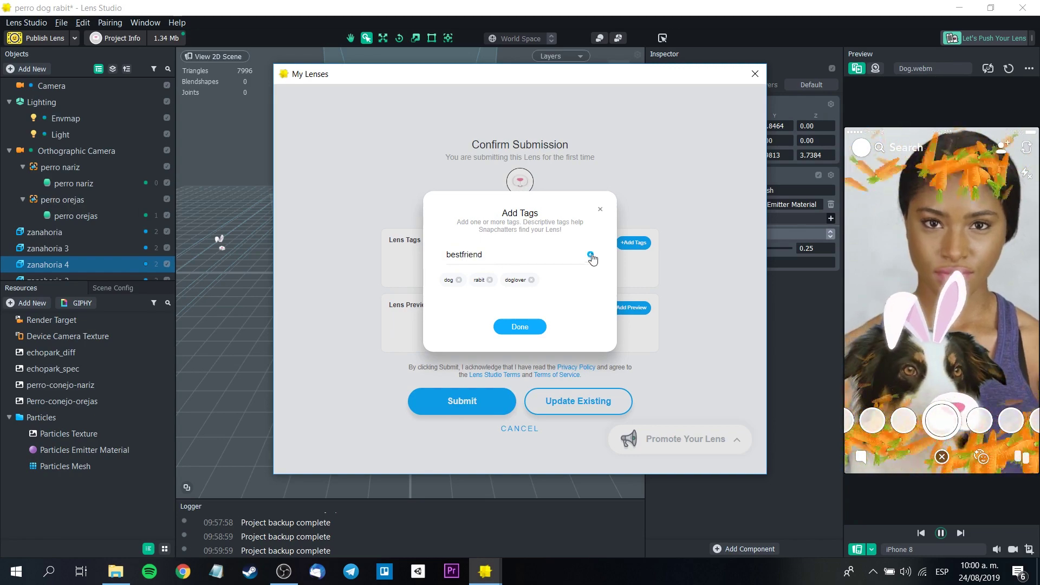
pyautogui.click(592, 255)
# Complete the lens tags with "animals" and "dogs", and start adding a lens preview
pyautogui.write('animals')
pyautogui.click(591, 255)
pyautogui.write('dos')
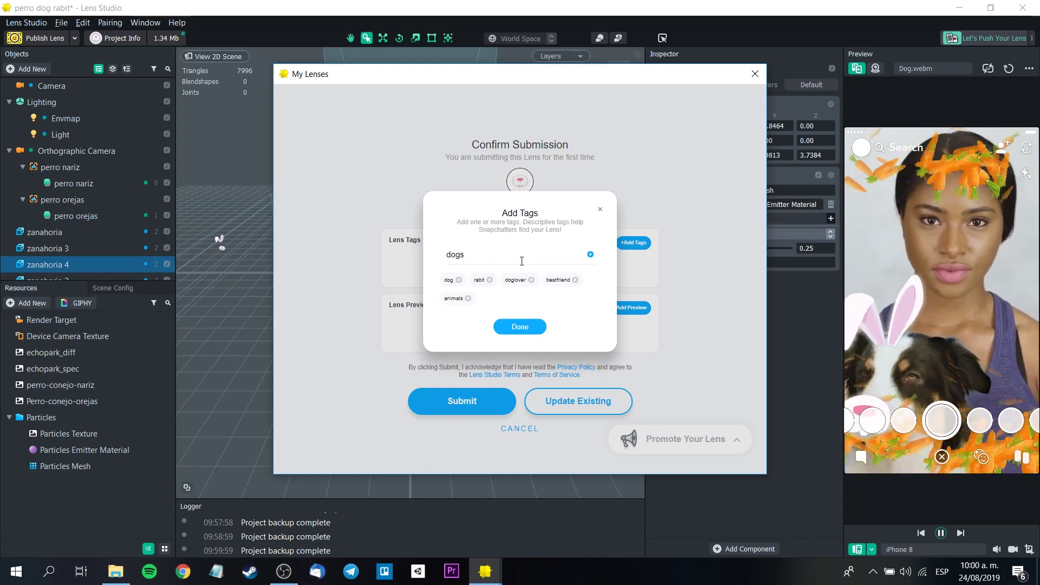
pyautogui.click(591, 255)
pyautogui.click(520, 327)
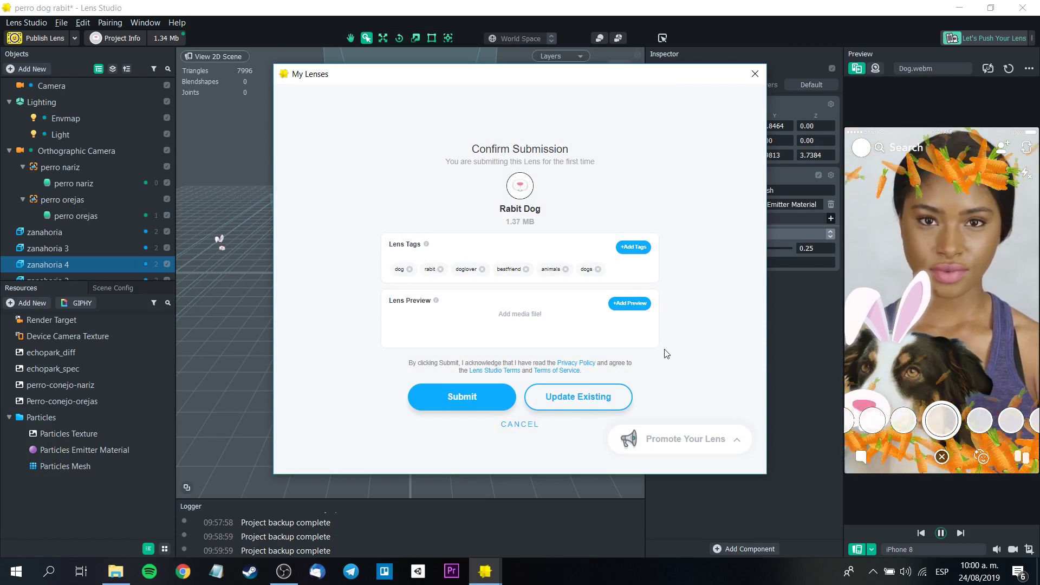
pyautogui.click(614, 305)
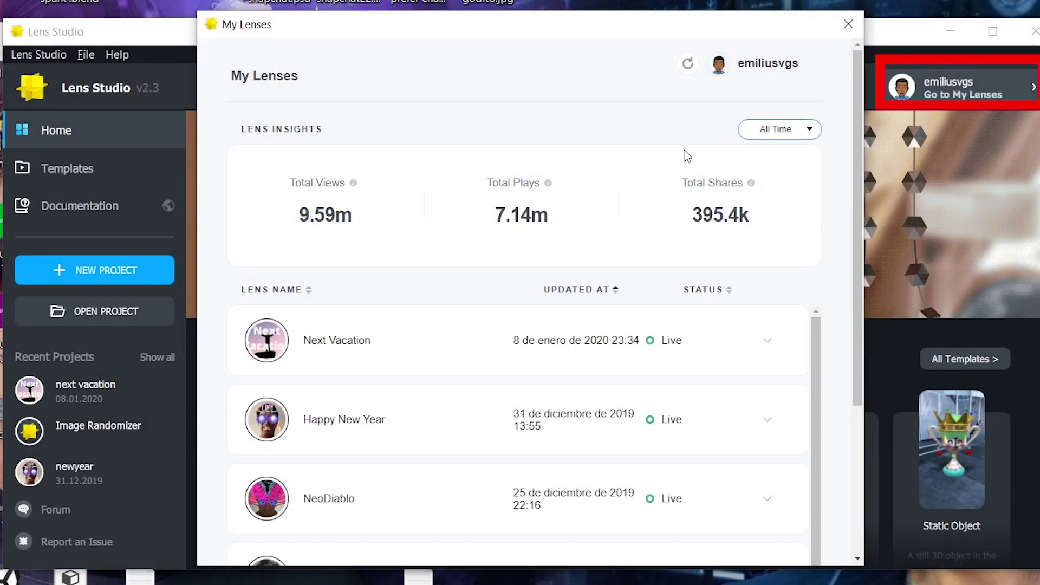
# Look through the published lenses in My Lenses and examine the Alien Power lens's views, plays and shares
pyautogui.scroll(-2, 390, 294)
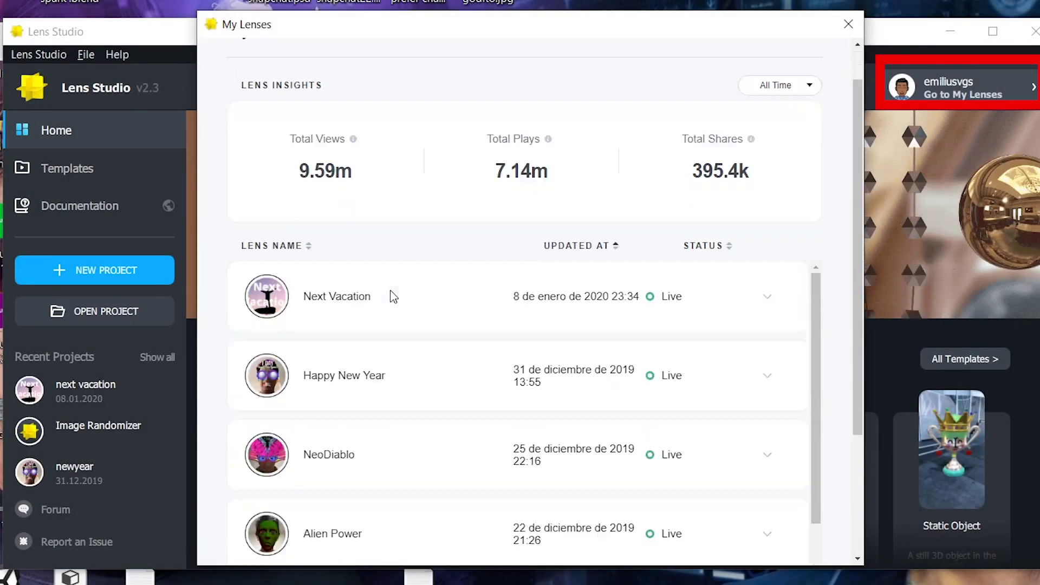
pyautogui.click(786, 301)
pyautogui.scroll(-2, 804, 361)
pyautogui.scroll(-3, 804, 361)
pyautogui.click(722, 421)
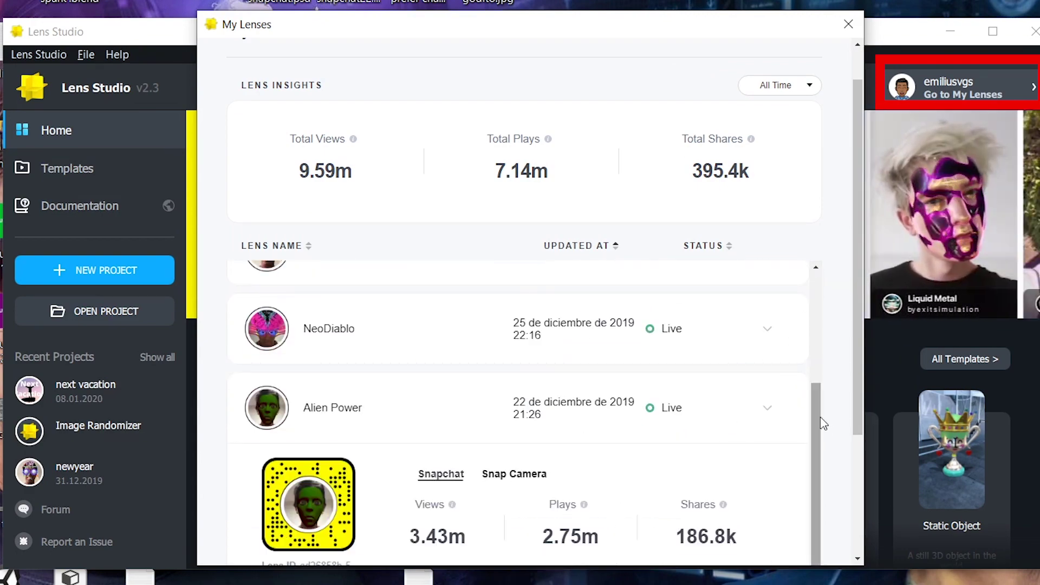
pyautogui.scroll(-4, 726, 423)
pyautogui.click(749, 455)
pyautogui.moveTo(816, 480); pyautogui.dragTo(819, 325)
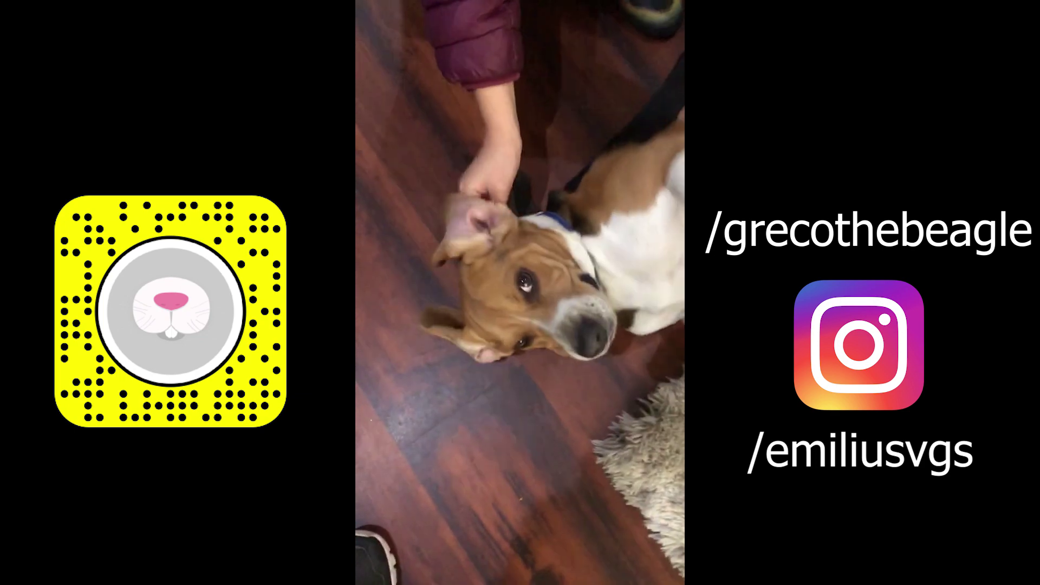